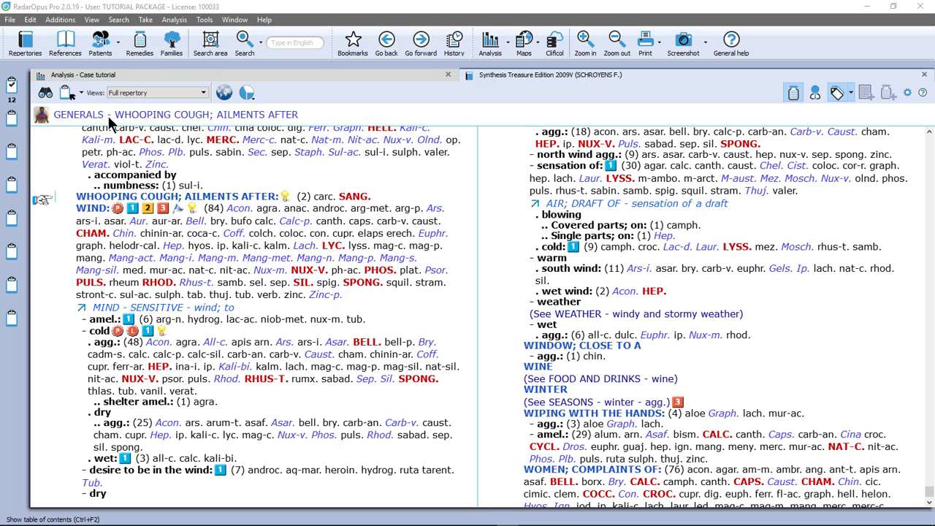
left_click(80, 95)
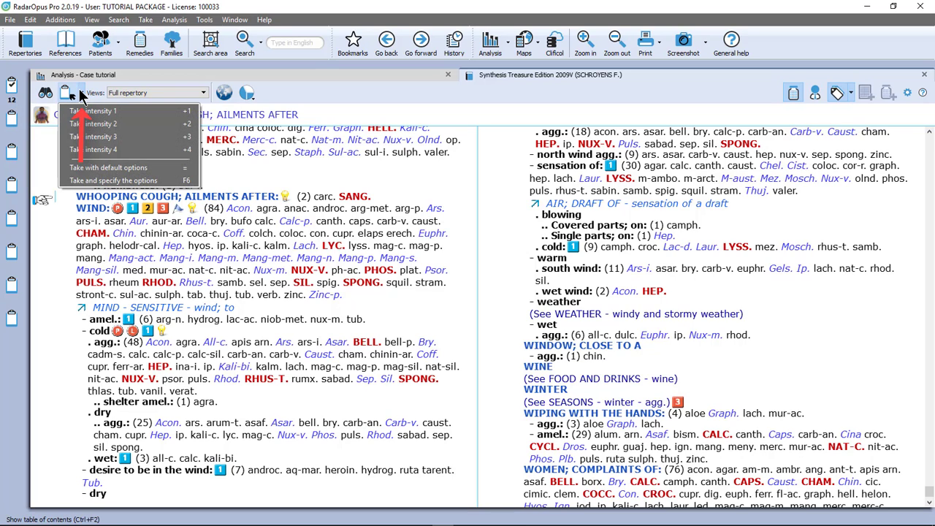
left_click(147, 20)
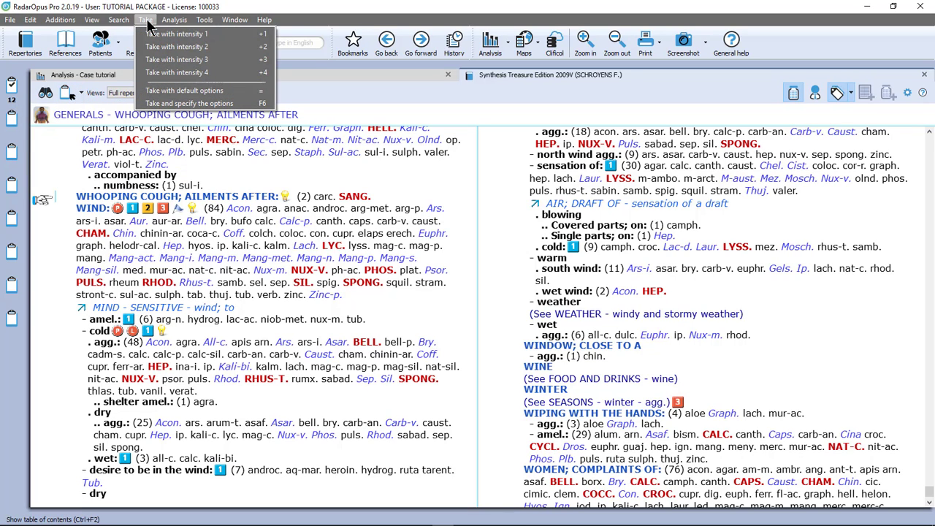
left_click(176, 103)
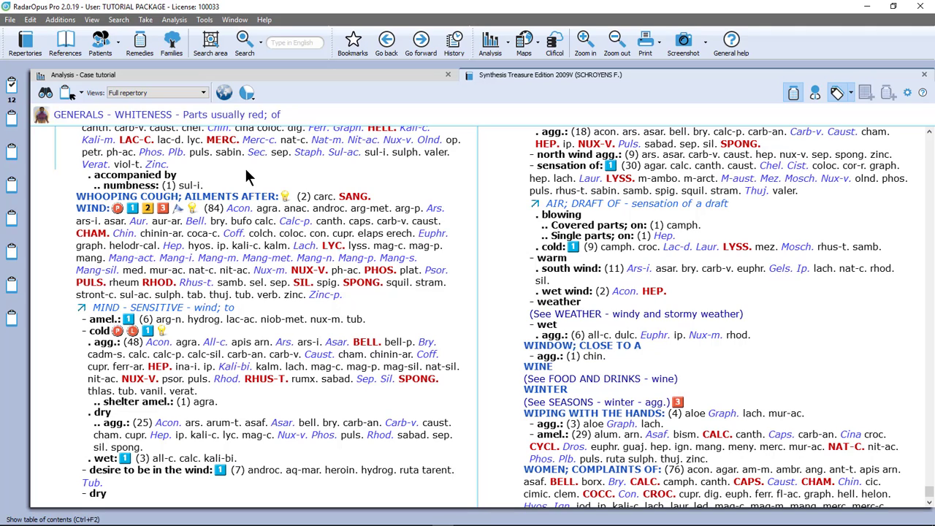
Move the rubrics NOSE - WARTS, NOSE - WINGS; COMPLAINTS OF and GENERALS - WIND from Clipboard 1 to Clipboard 2
left_click(11, 85)
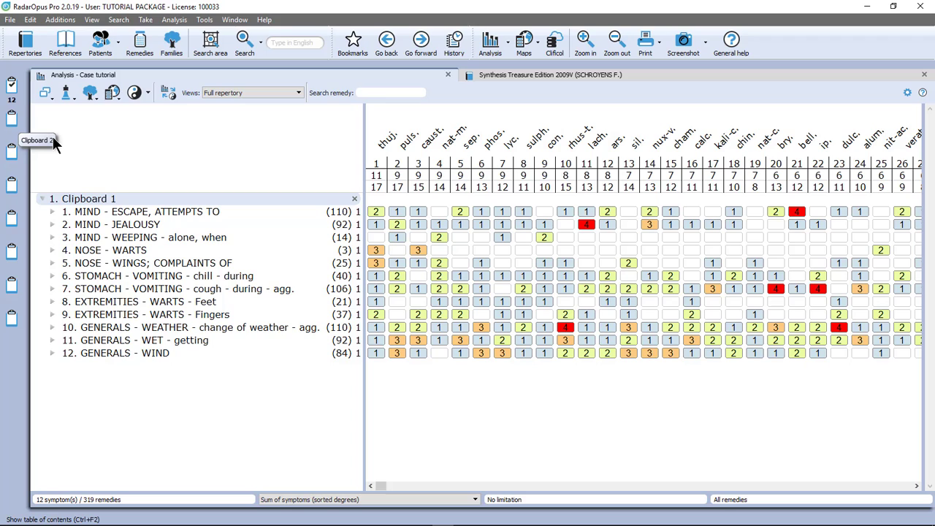
left_click(119, 255)
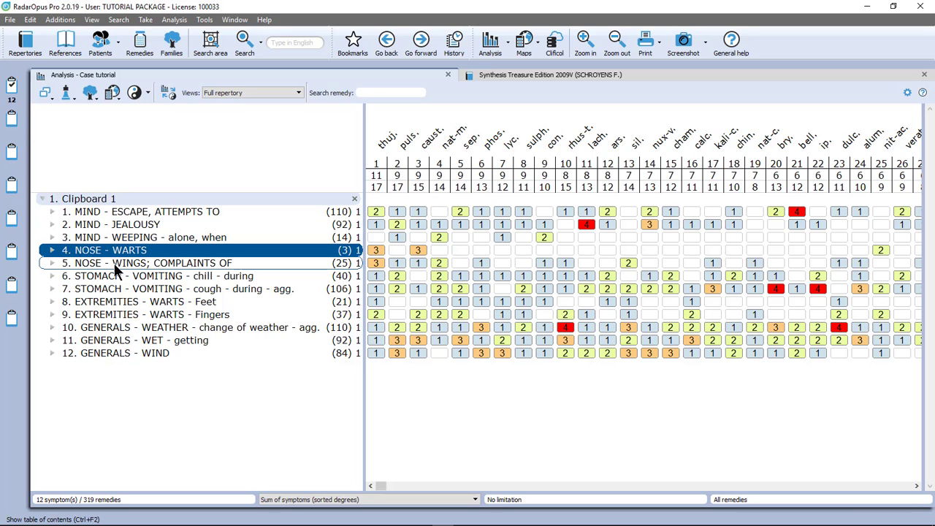
left_click(120, 264)
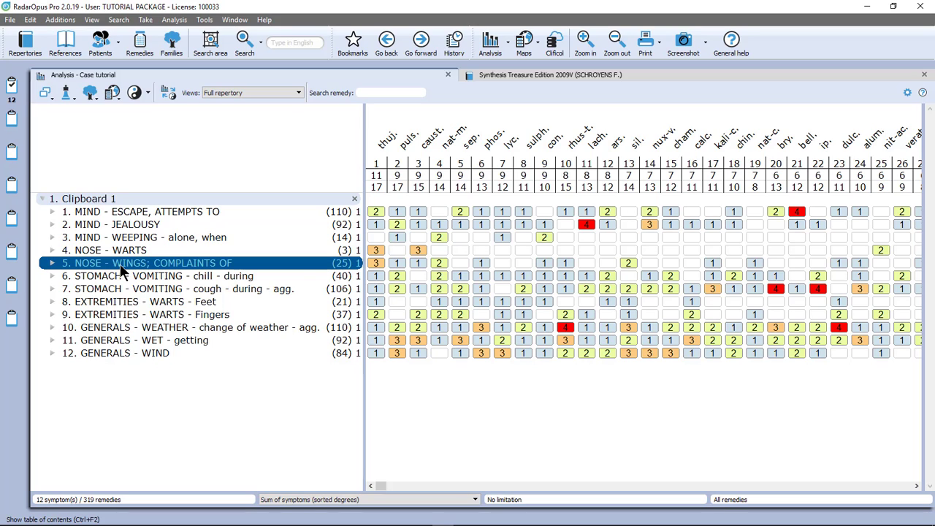
left_click(134, 252)
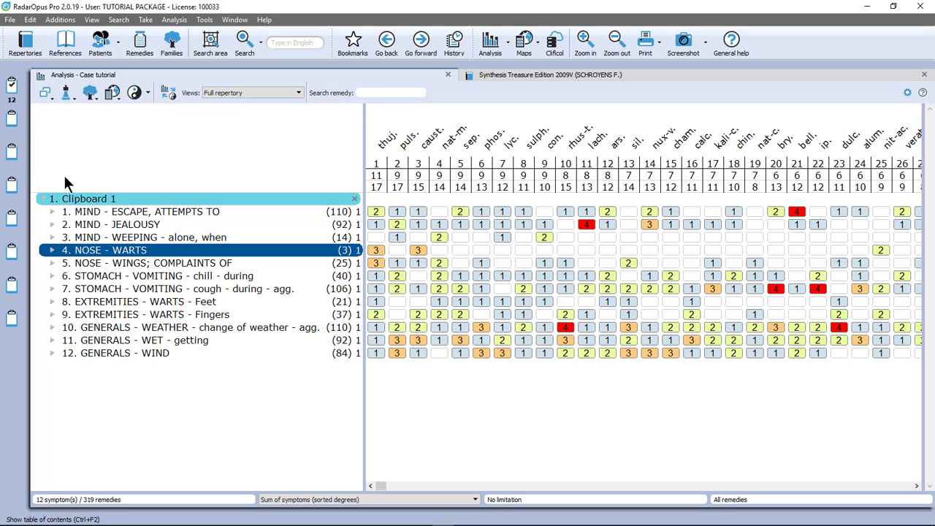
left_click(136, 265, "ctrl")
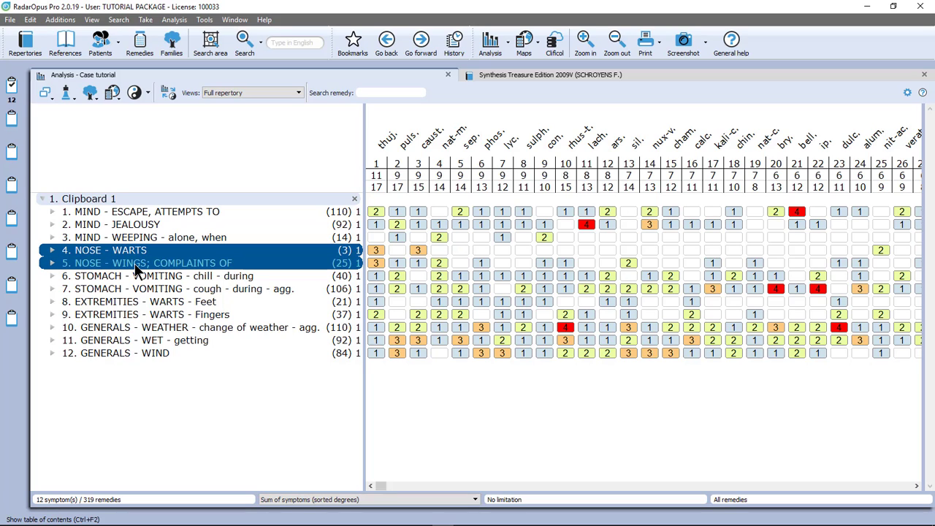
left_click(130, 354, "ctrl")
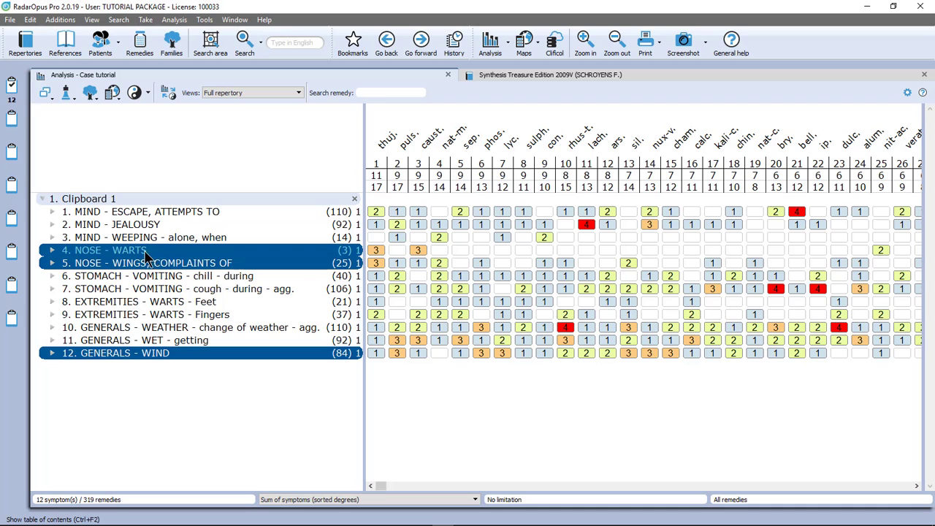
left_click_drag(145, 252, 13, 120)
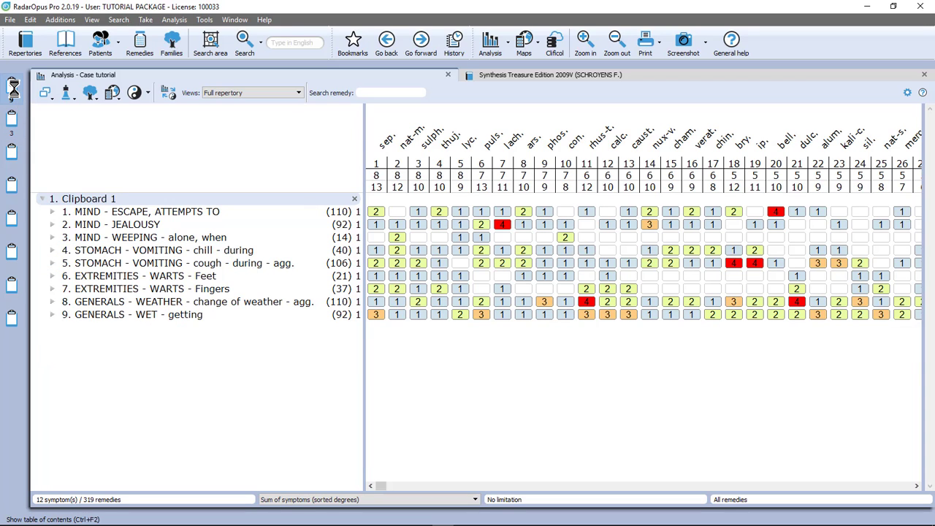
Show the analysis of Clipboard 2 alone, then the analysis of all used clipboards together
left_click(12, 120)
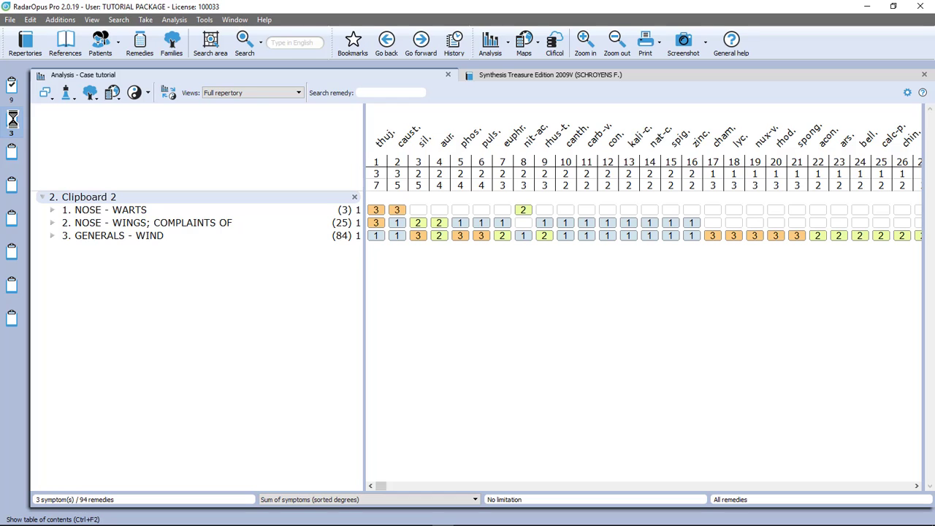
left_click(488, 45)
left_click(488, 45)
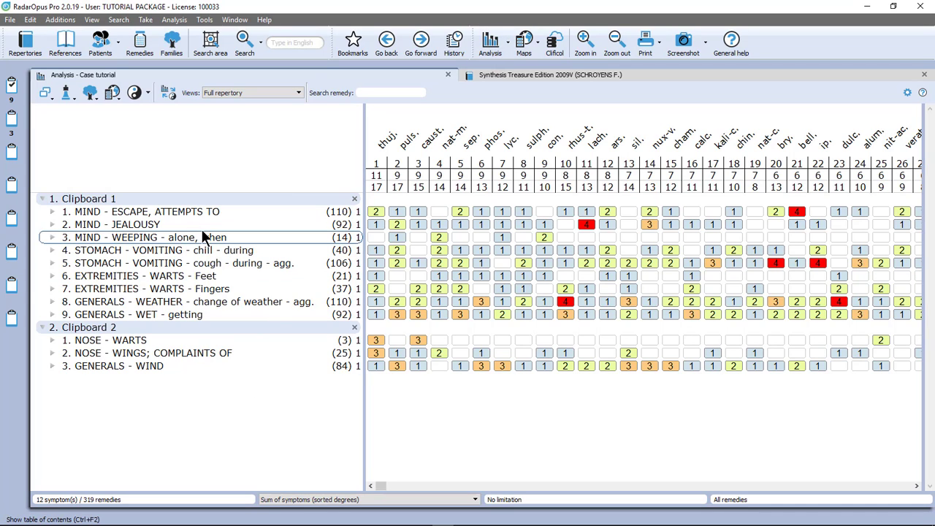
left_click(204, 340)
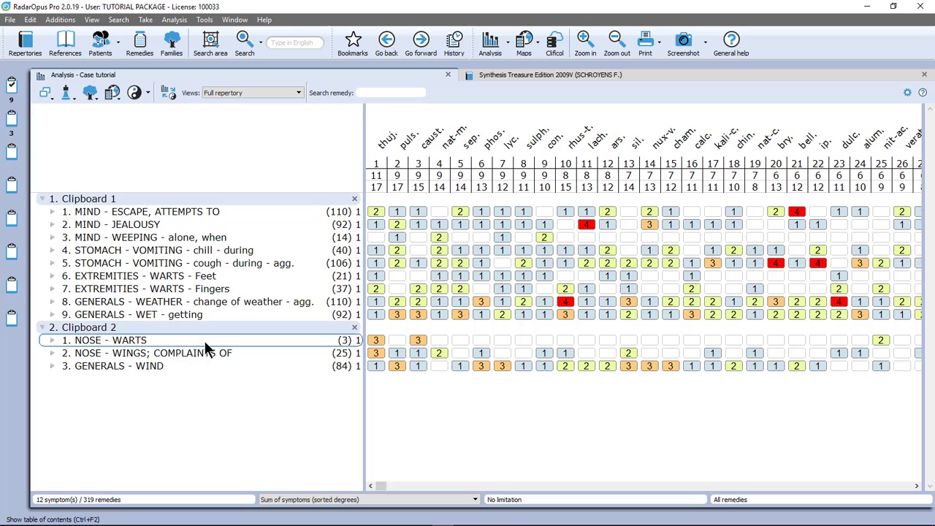
Move the vomiting during chill, foot warts, change of weather and getting wet rubrics from Clipboard 1 to Clipboard 3 and rerun the full analysis
left_click(213, 250)
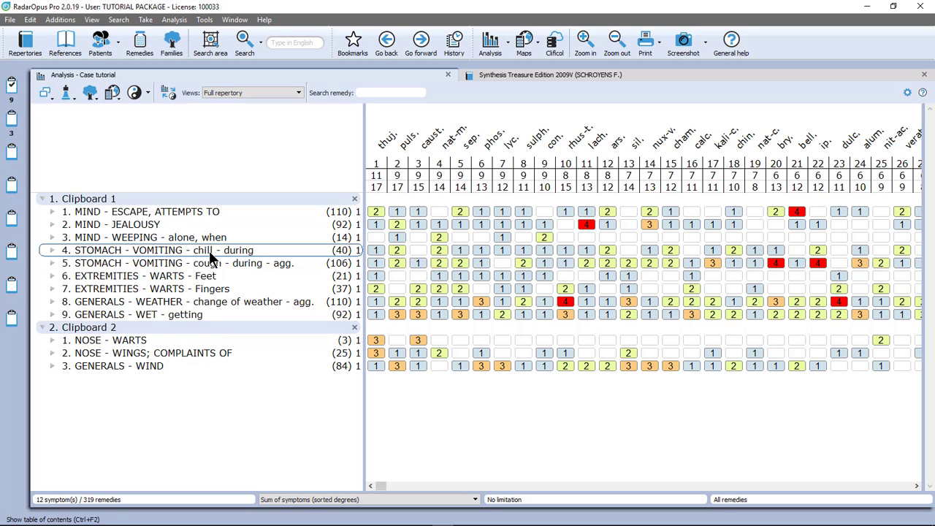
left_click(209, 250)
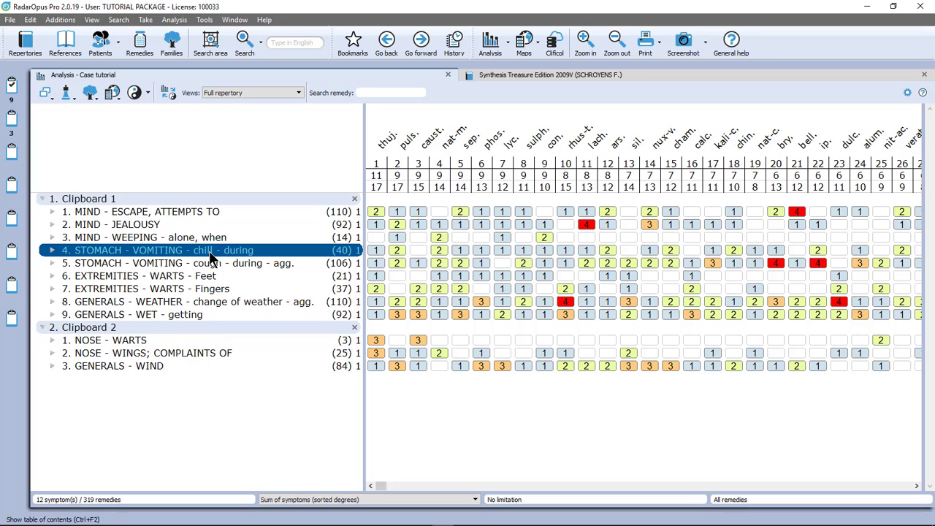
left_click(201, 277)
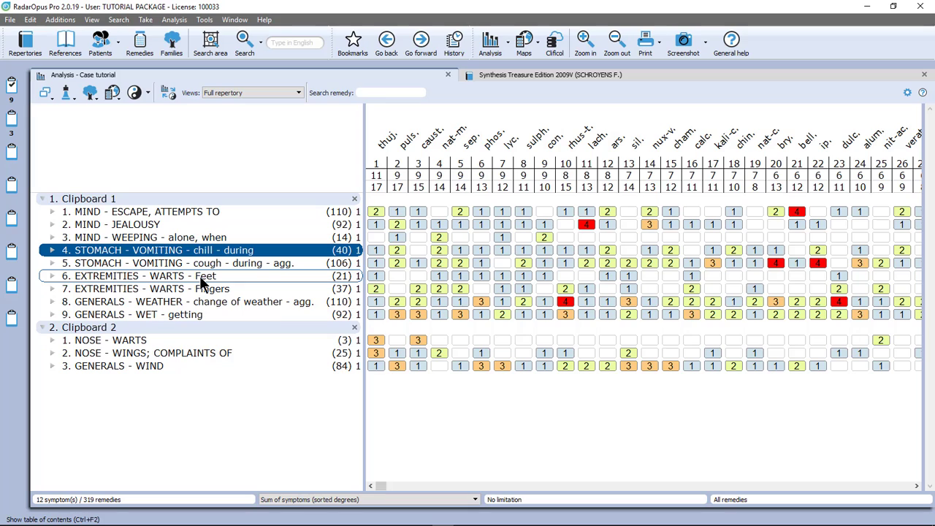
left_click(193, 277, "ctrl")
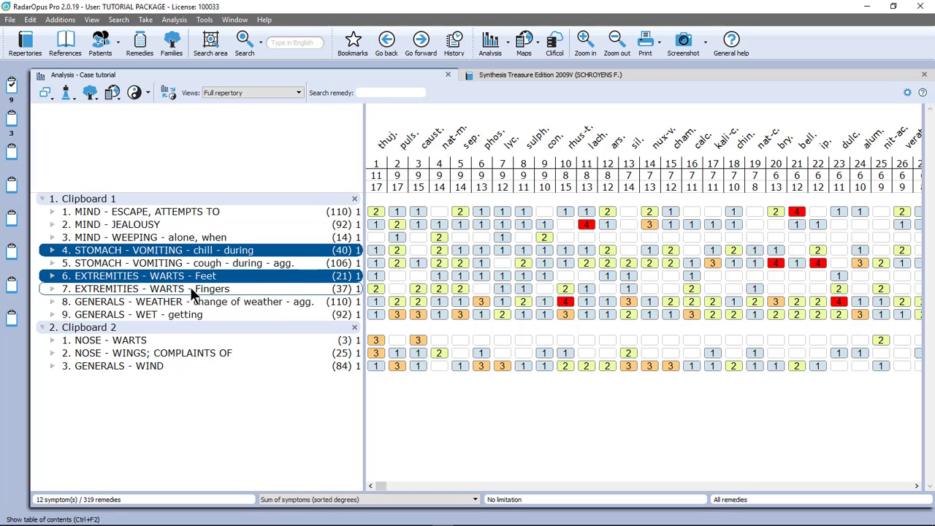
left_click(189, 304, "ctrl")
left_click(187, 317, "ctrl")
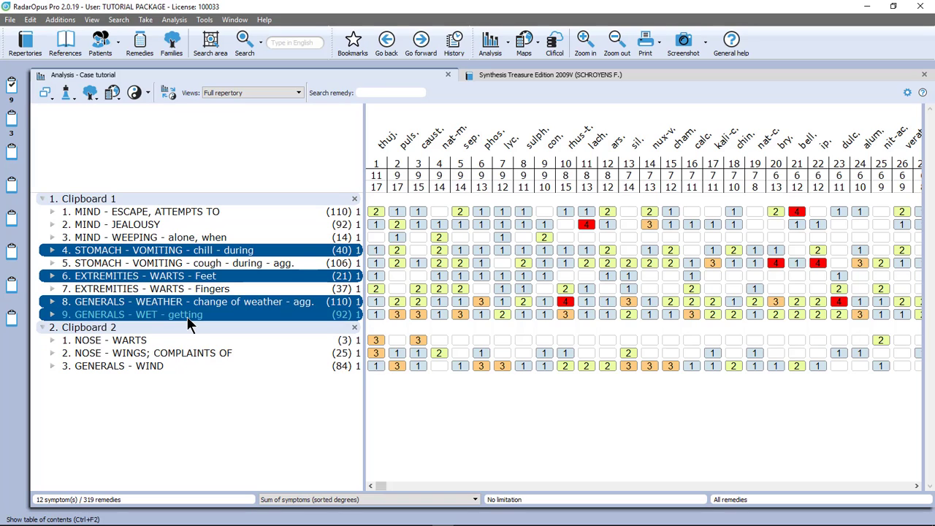
left_click_drag(232, 248, 11, 155)
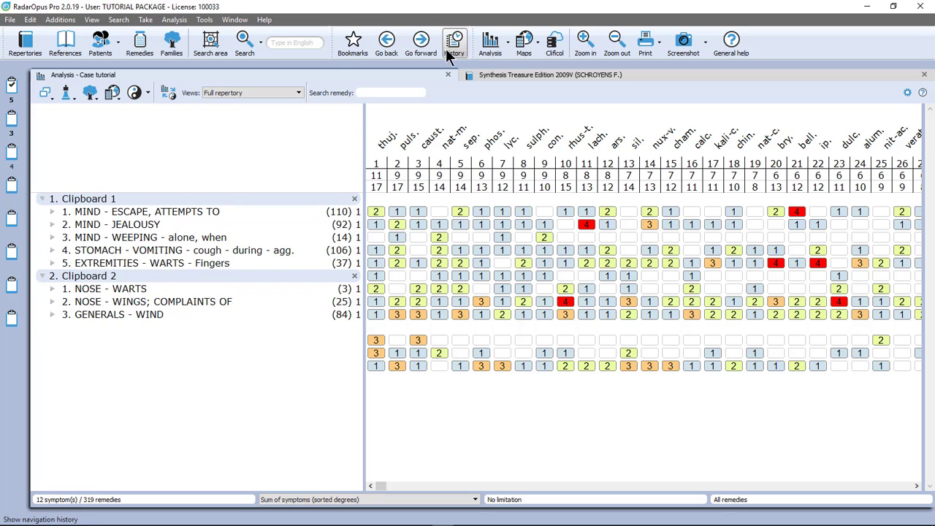
left_click(493, 47)
left_click(493, 47)
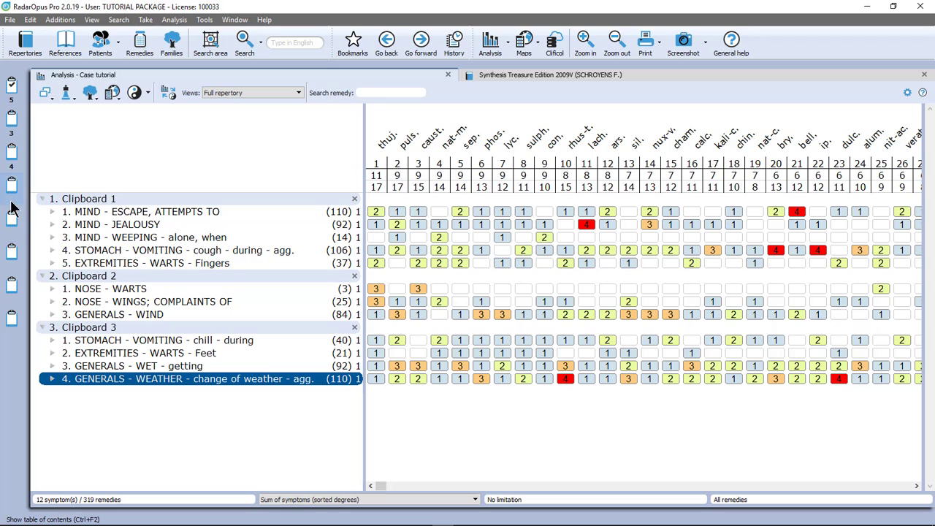
Compare the analysis of Clipboard 1 alone, Clipboard 3 alone, and Clipboards 1 and 3 combined
left_click(12, 86)
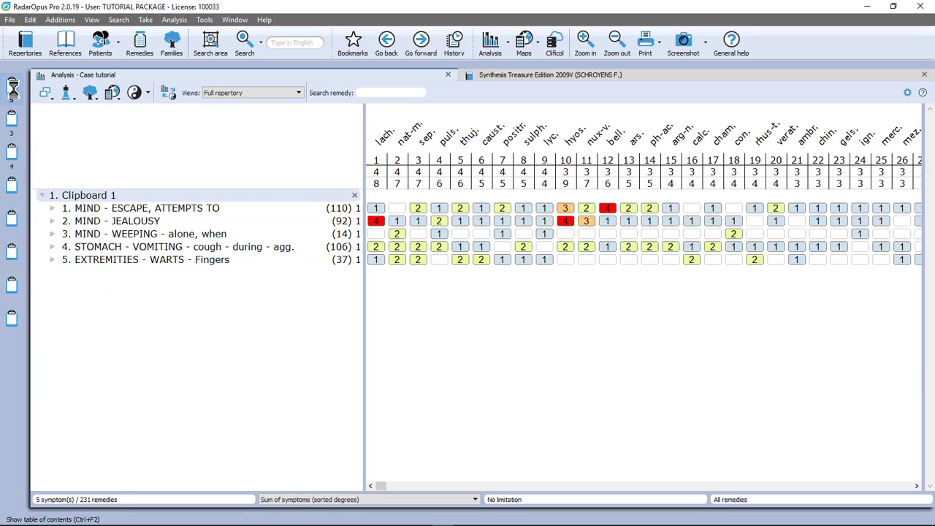
left_click(12, 155)
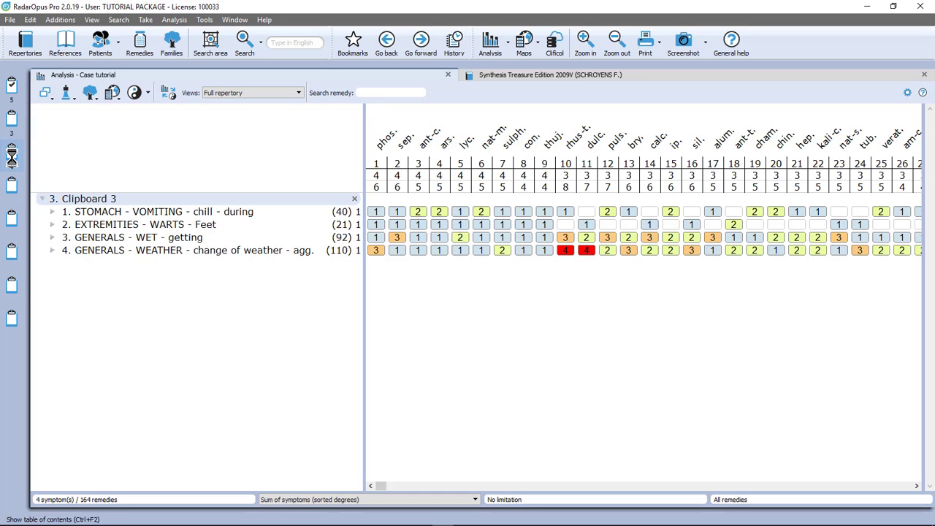
left_click(13, 85)
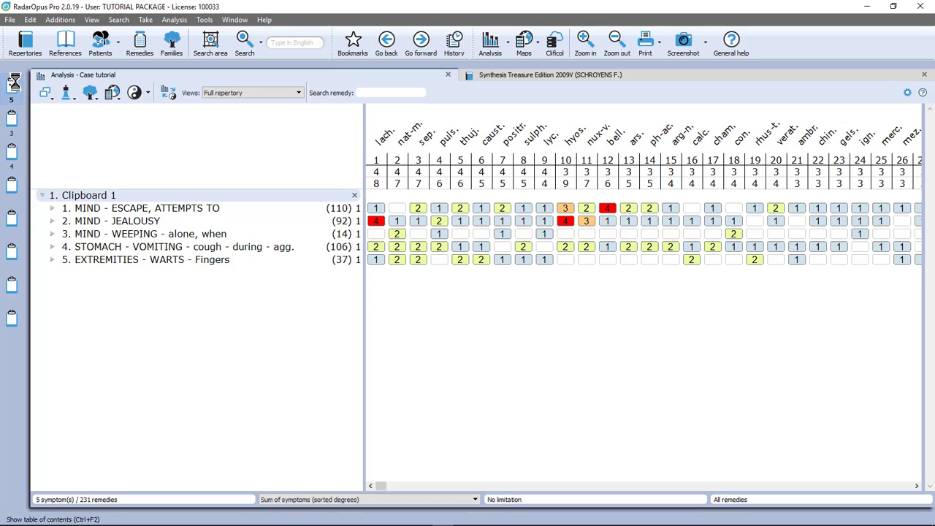
left_click(11, 151)
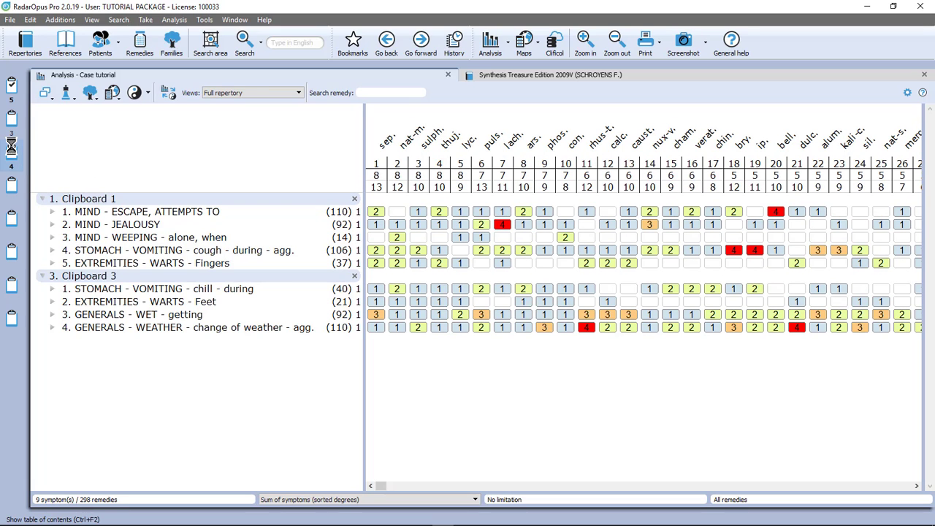
left_click(98, 200)
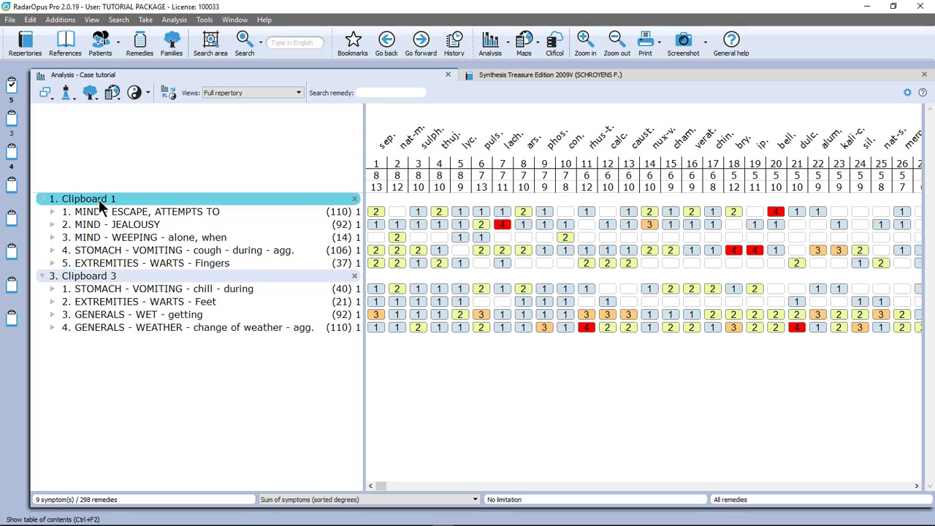
Cut the foot warts, getting wet and change of weather rubrics from Clipboard 3 and paste them into Clipboard 4
left_click(110, 303)
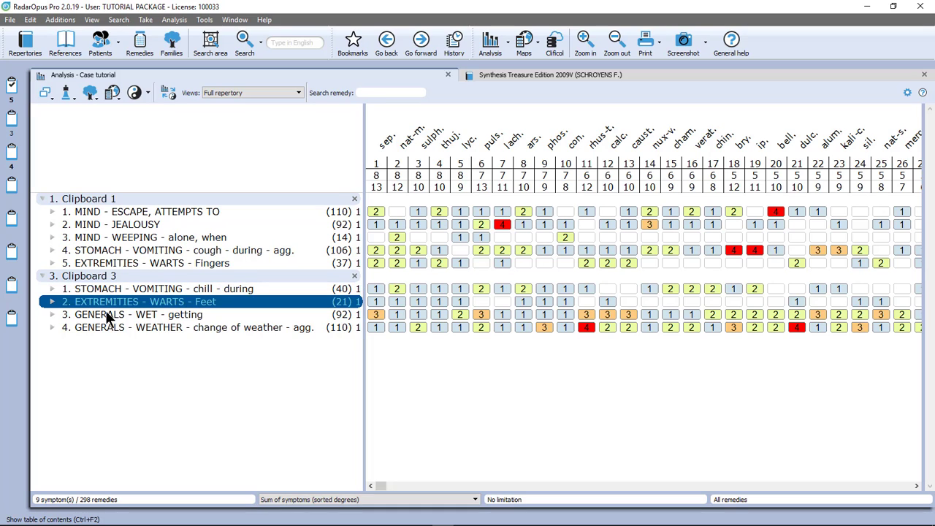
left_click(104, 316, "ctrl")
left_click(105, 329, "ctrl")
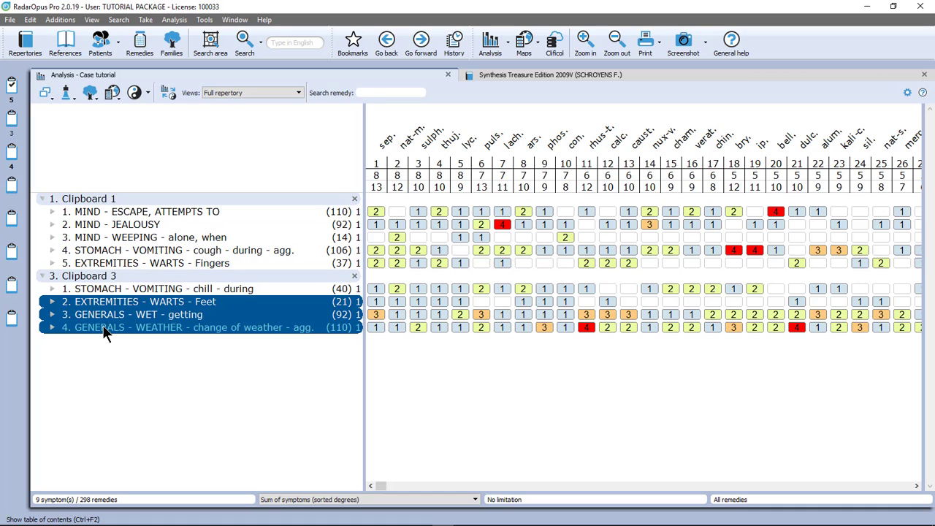
right_click(104, 332)
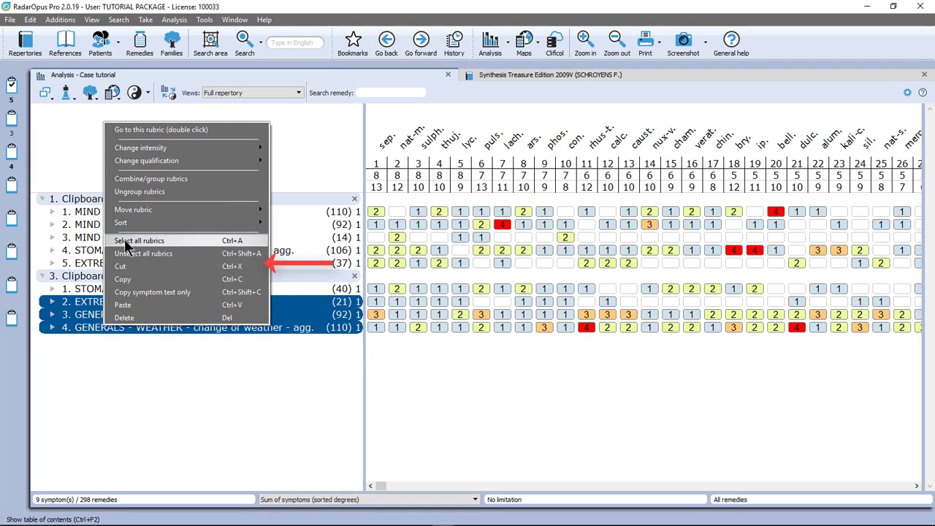
left_click(231, 267)
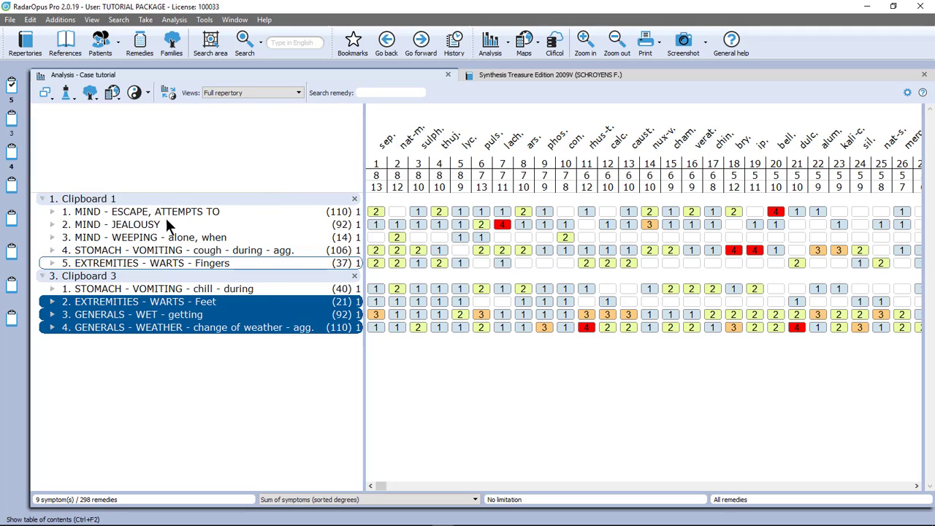
left_click(11, 187)
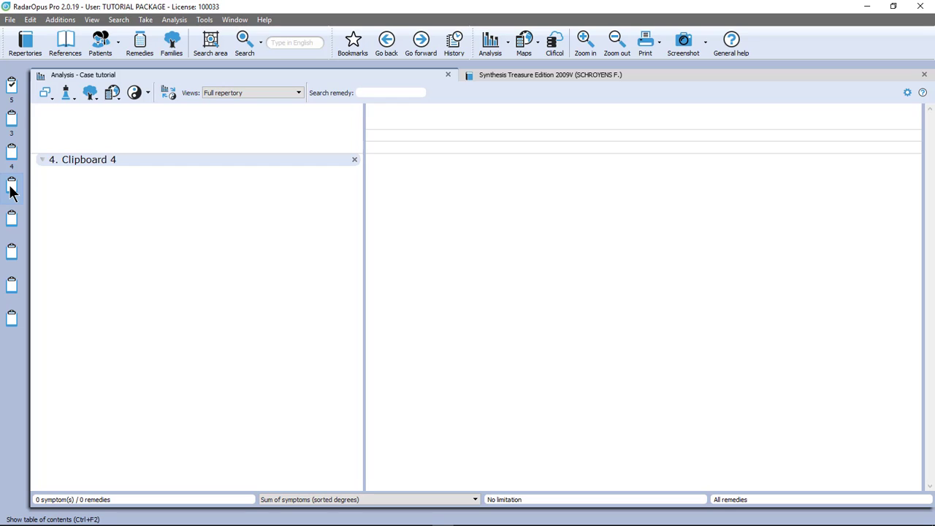
left_click(11, 189)
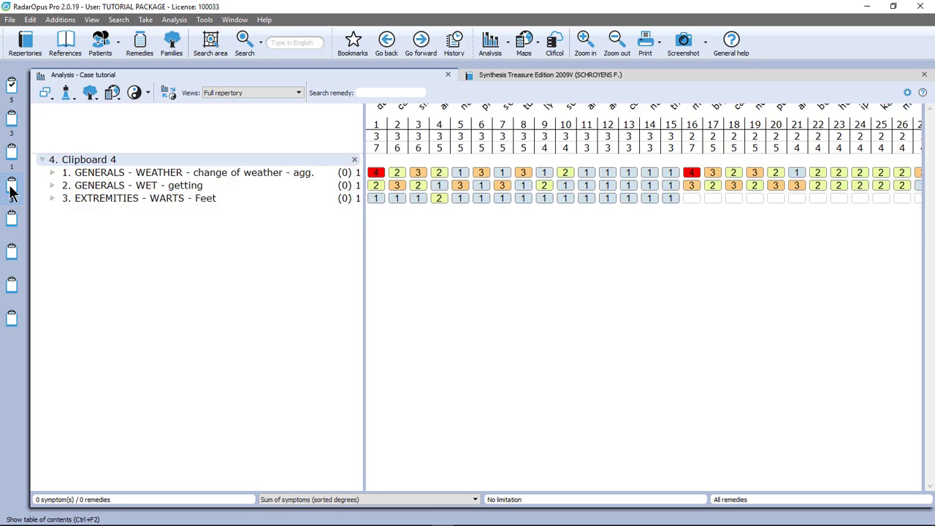
left_click(96, 232)
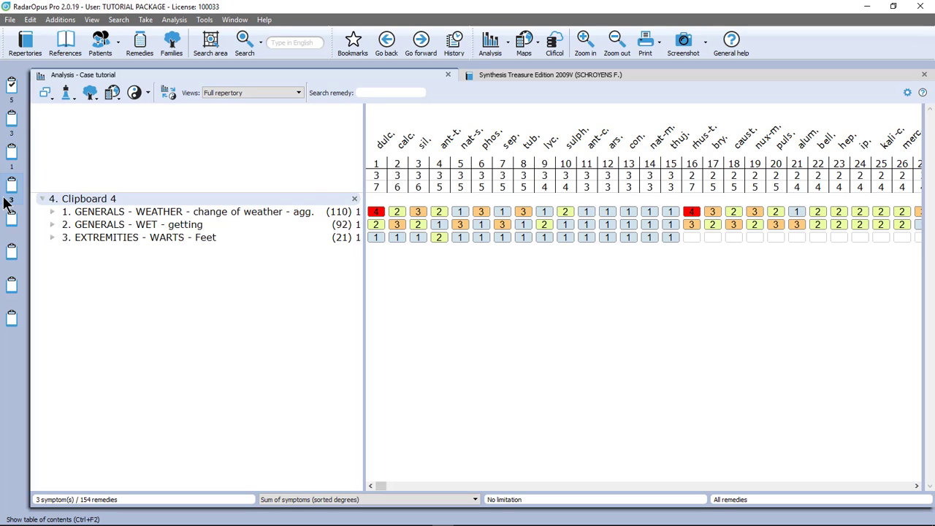
Copy the foot warts rubric from Clipboard 4 and paste it into Clipboard 5
left_click(121, 239)
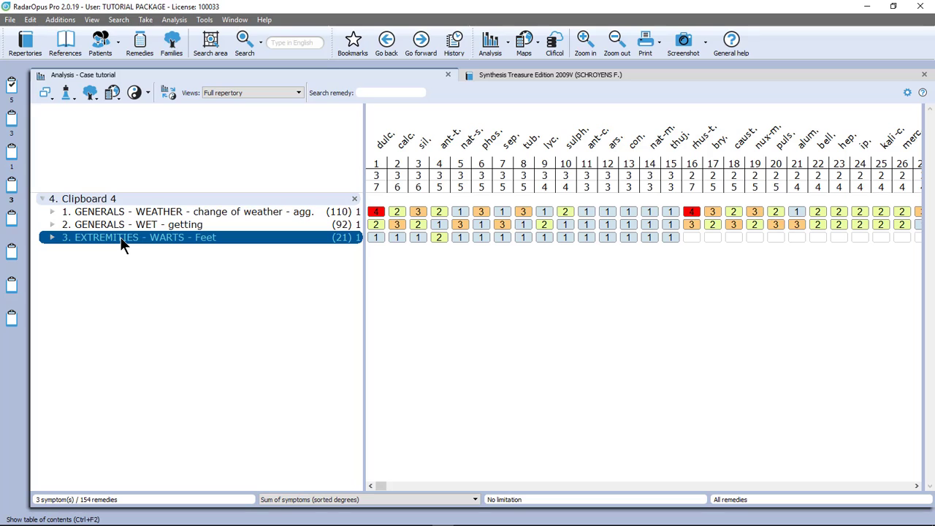
right_click(120, 237)
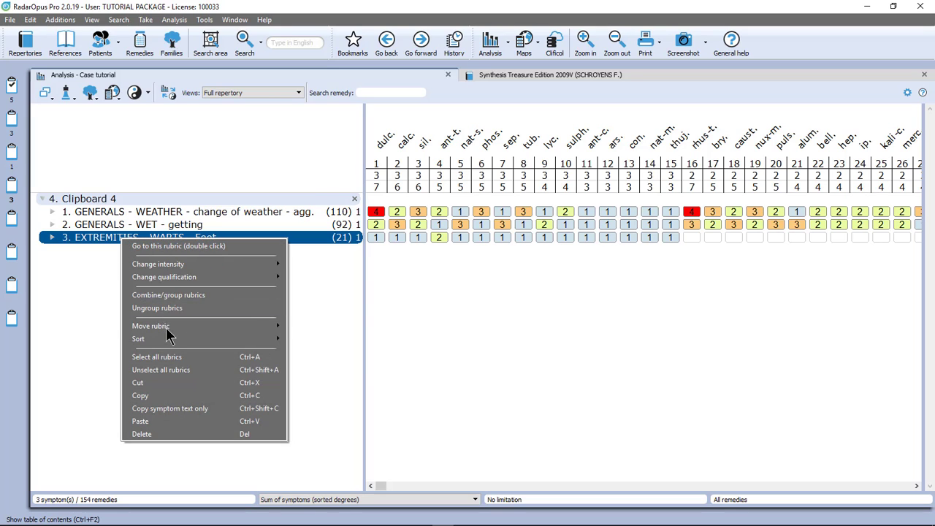
left_click(170, 395)
left_click(12, 219)
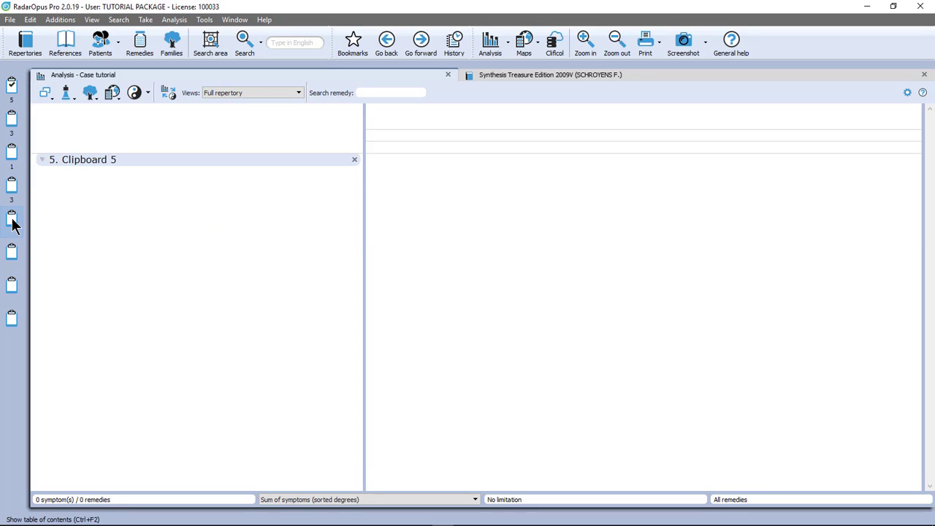
key("ctrl+v")
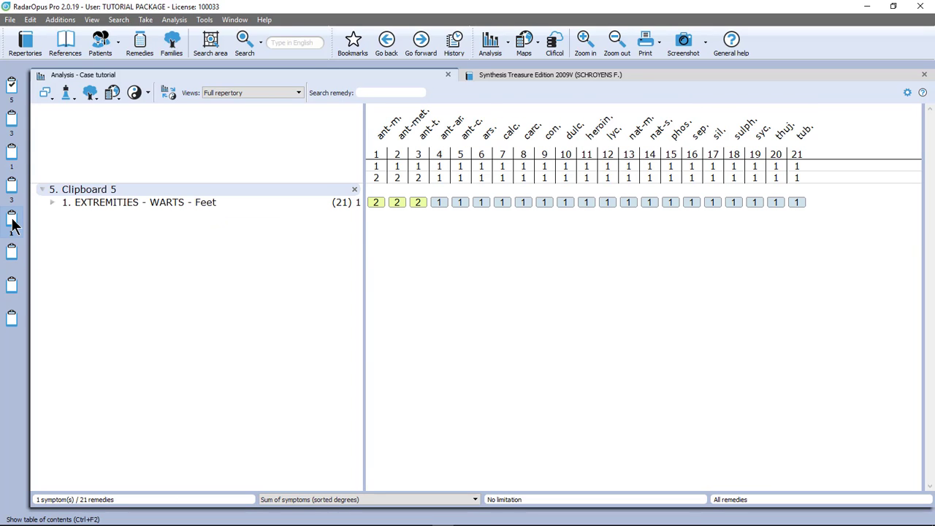
Try to move the foot warts rubric from Clipboard 5 to Clipboard 4, then delete it from Clipboard 5
left_click(96, 202)
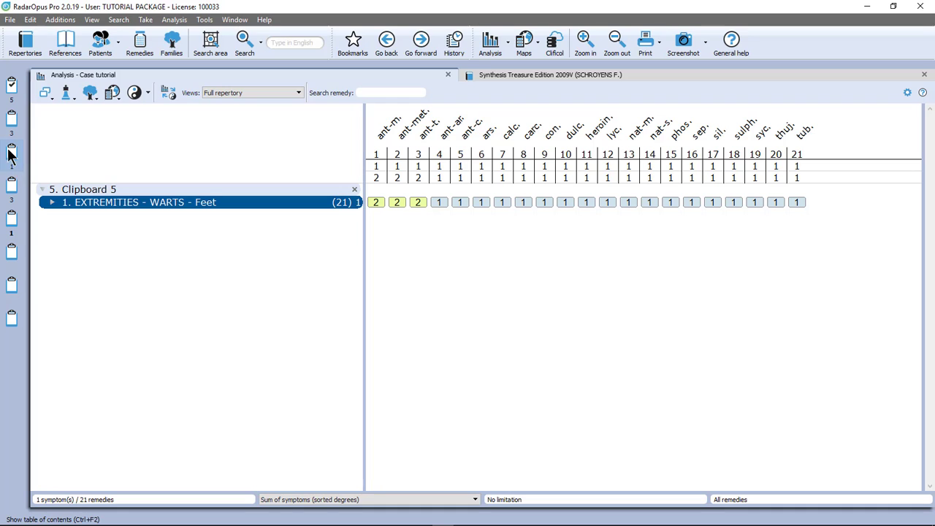
left_click(12, 185)
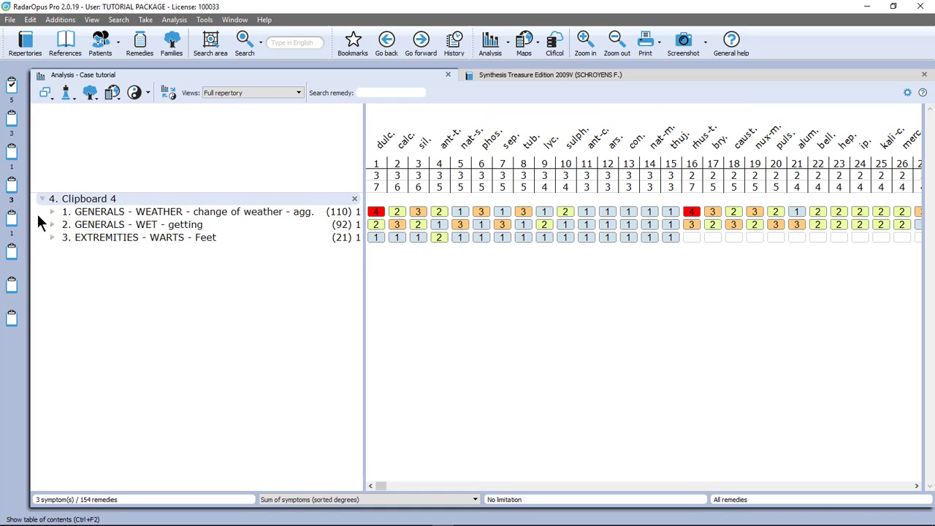
left_click(15, 220)
left_click(133, 203)
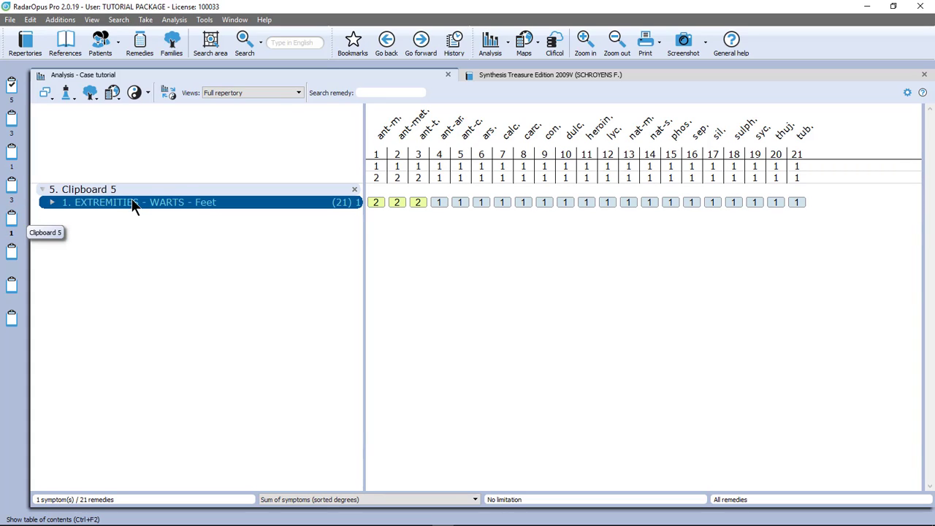
left_click_drag(139, 203, 10, 187)
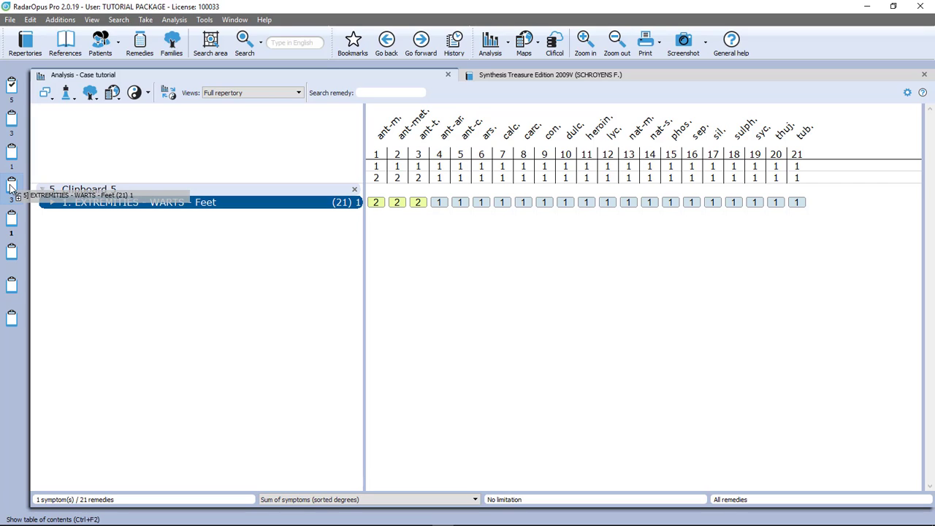
left_click_drag(11, 187, 10, 187)
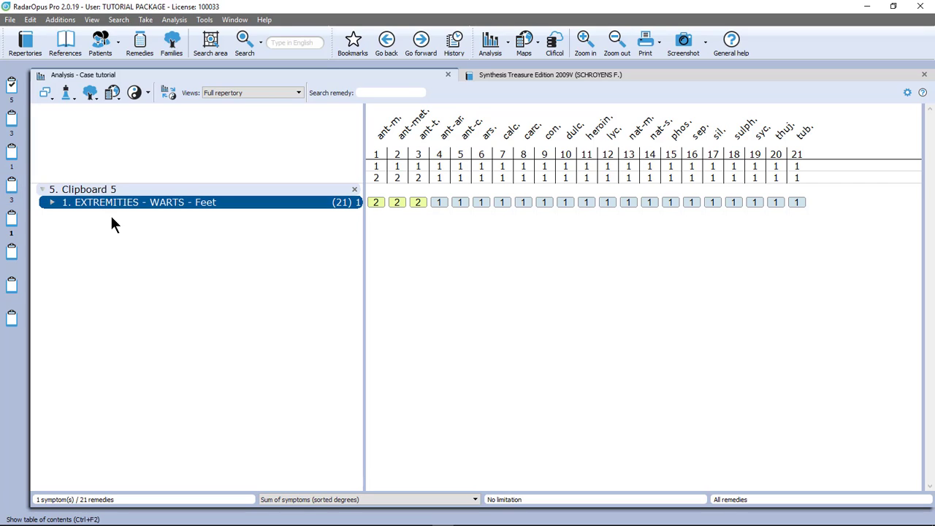
key("Delete")
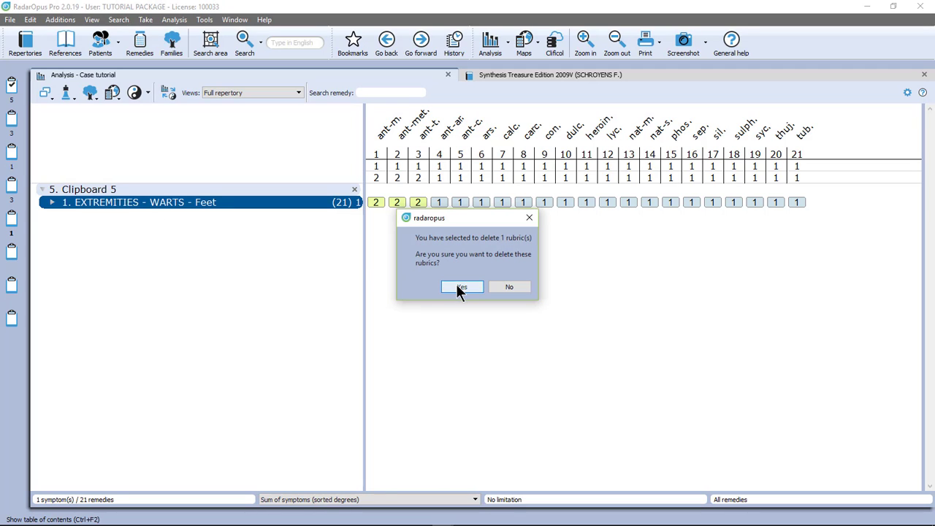
left_click(457, 290)
Move all rubrics of Clipboard 4 (change of weather, getting wet and foot warts) to Clipboard 2
left_click(11, 183)
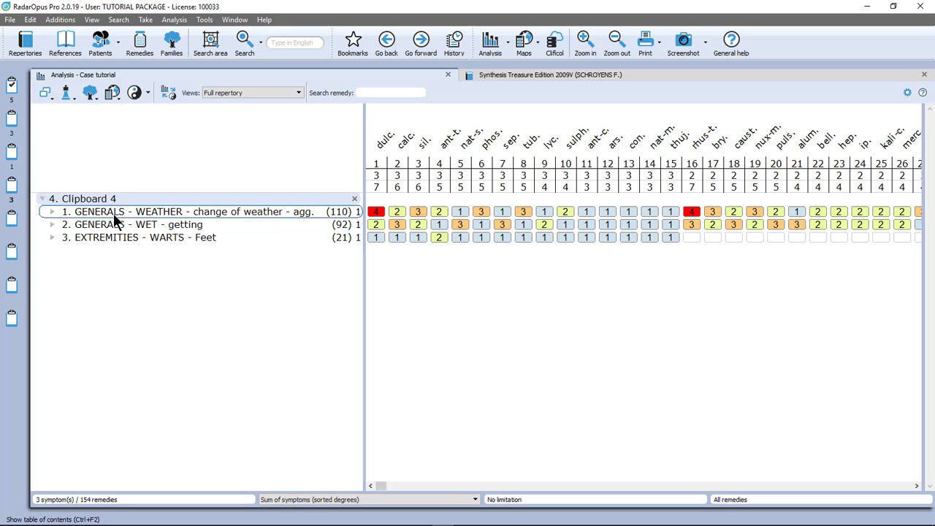
key("ctrl+a")
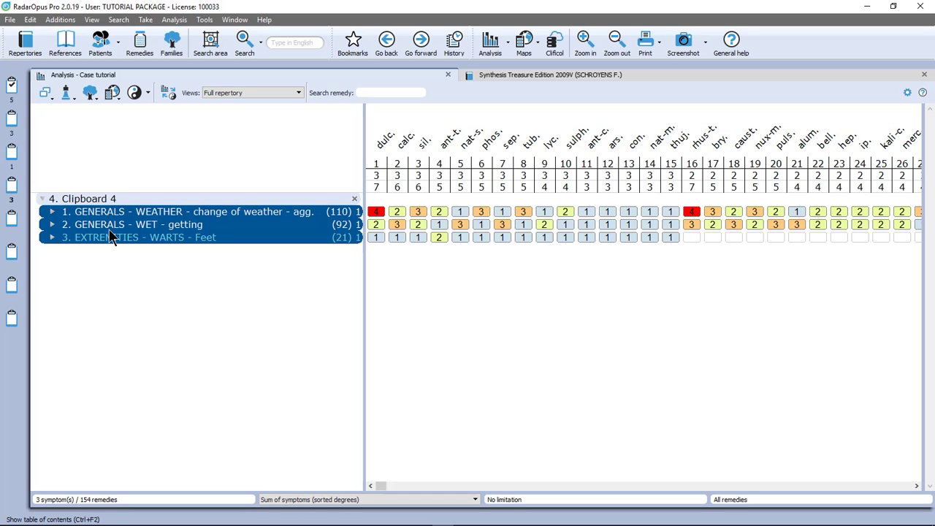
left_click_drag(117, 228, 11, 118)
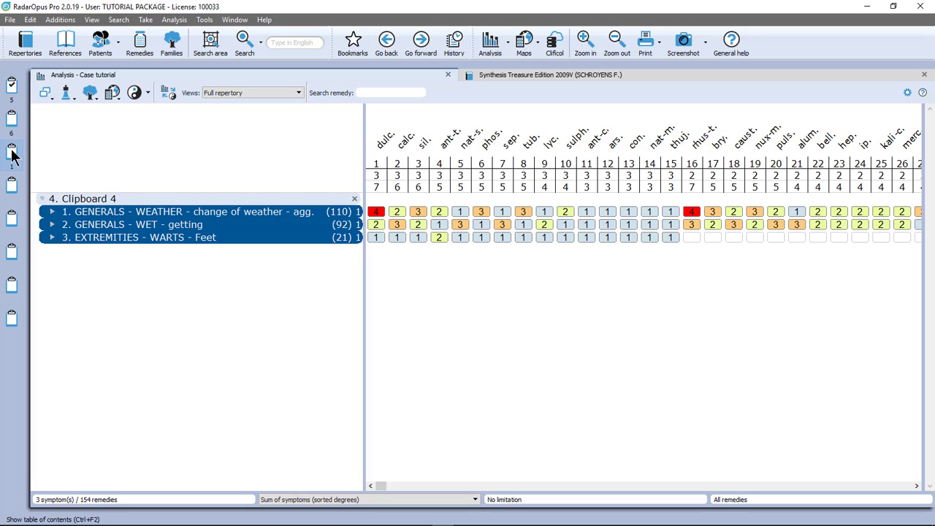
Move the vomiting during chill rubric from Clipboard 3 to Clipboard 1
left_click(12, 150)
left_click(91, 203)
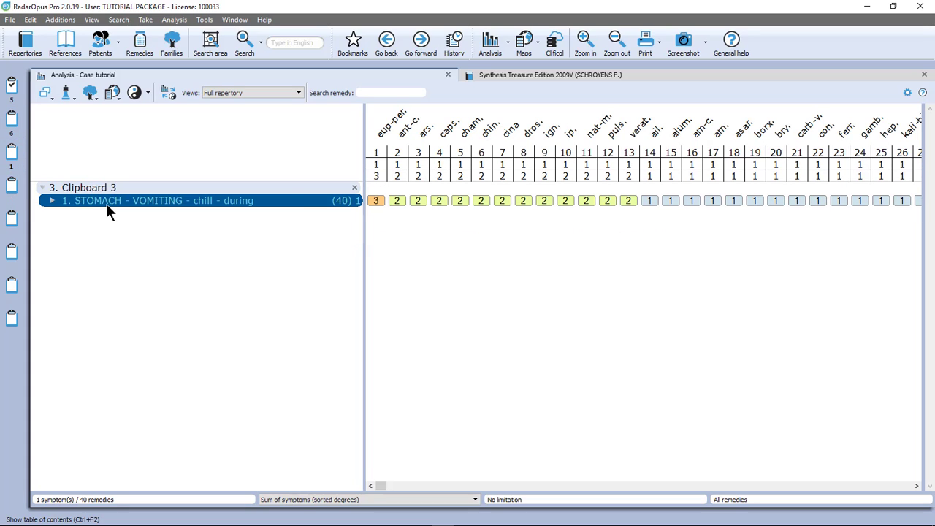
left_click_drag(106, 203, 12, 86)
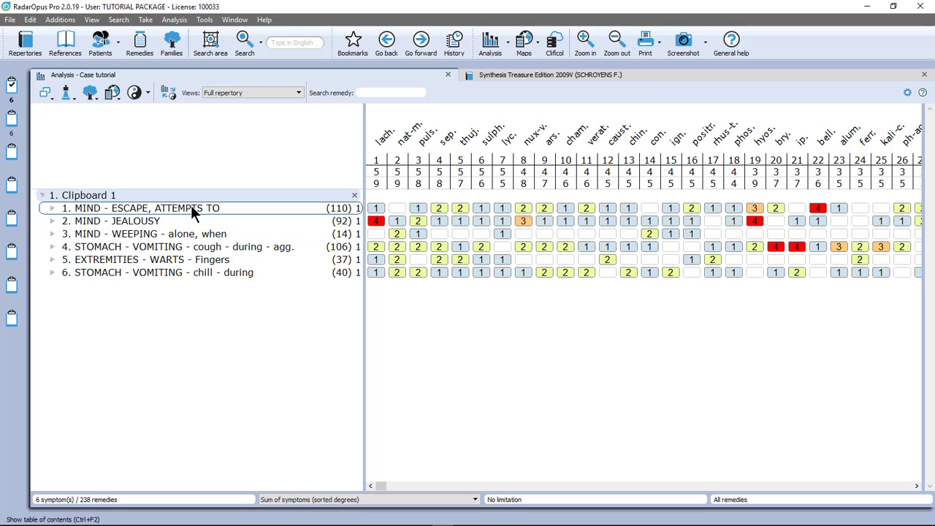
Move the vomiting during chill rubric up to first place in Clipboard 1
left_click(137, 273)
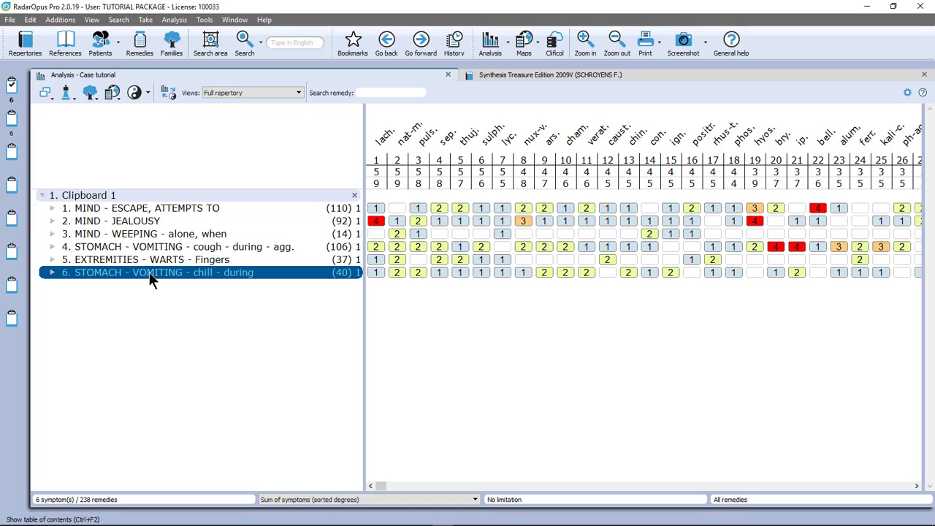
key("ctrl+Up")
key("ctrl+Up")
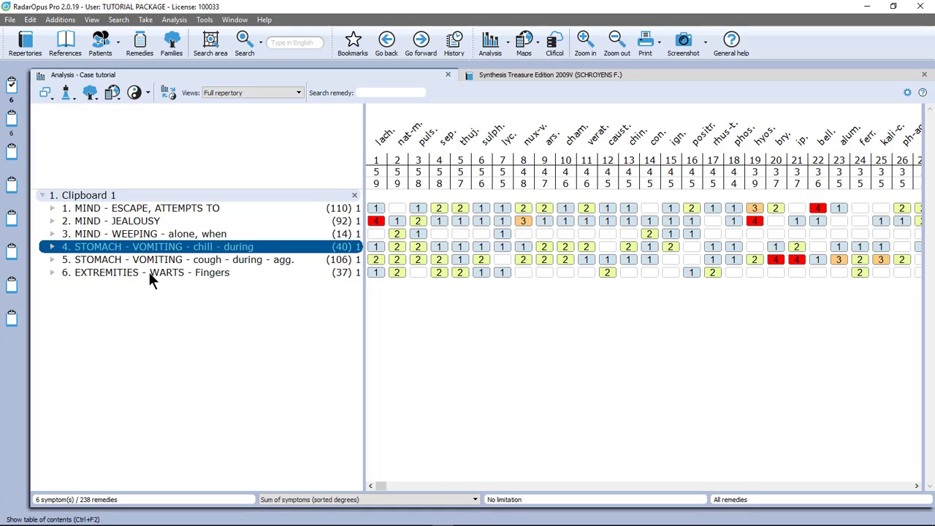
key("ctrl+Up")
key("ctrl+Up")
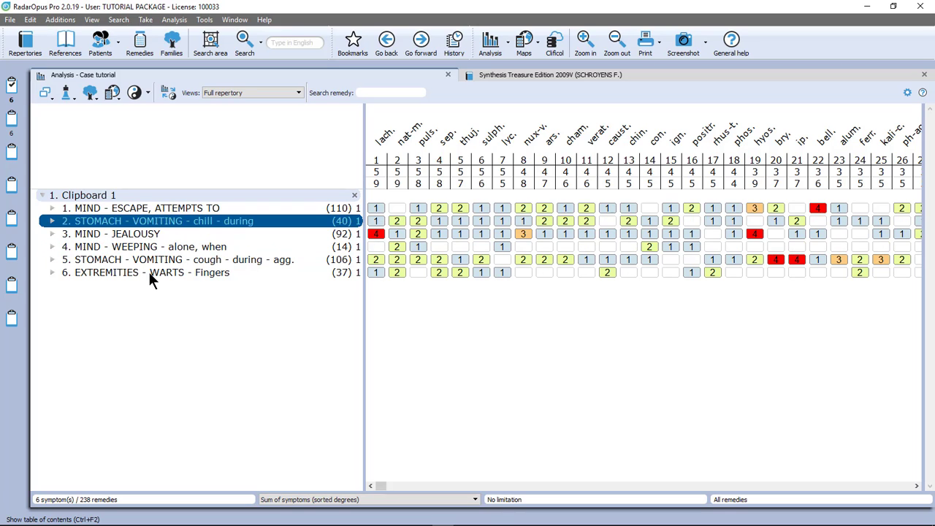
key("ctrl+Up")
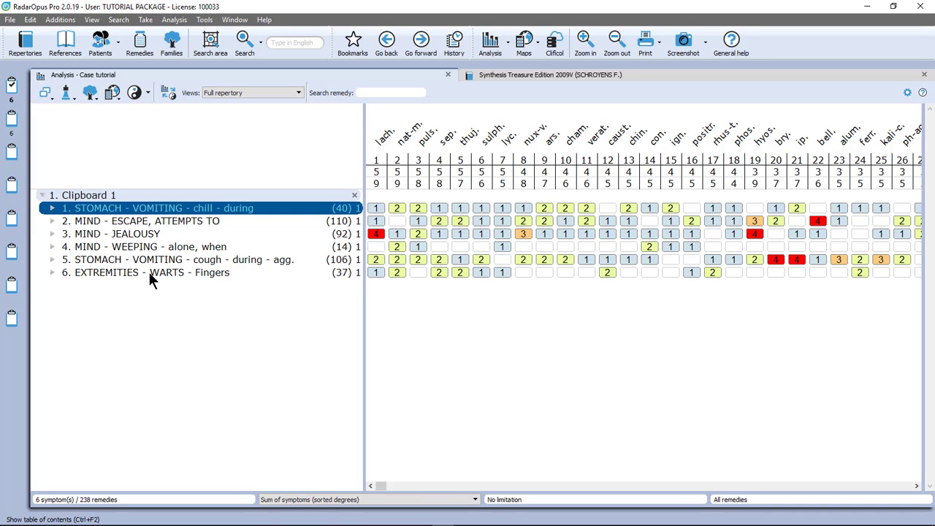
Sort the rubrics of Clipboard 1 in ascending homeopathic order
right_click(134, 238)
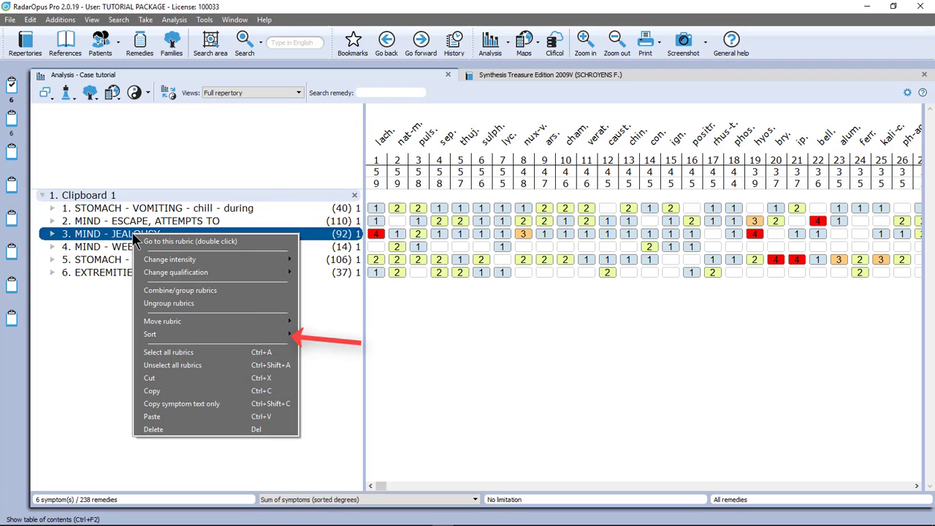
mouse_move(188, 336)
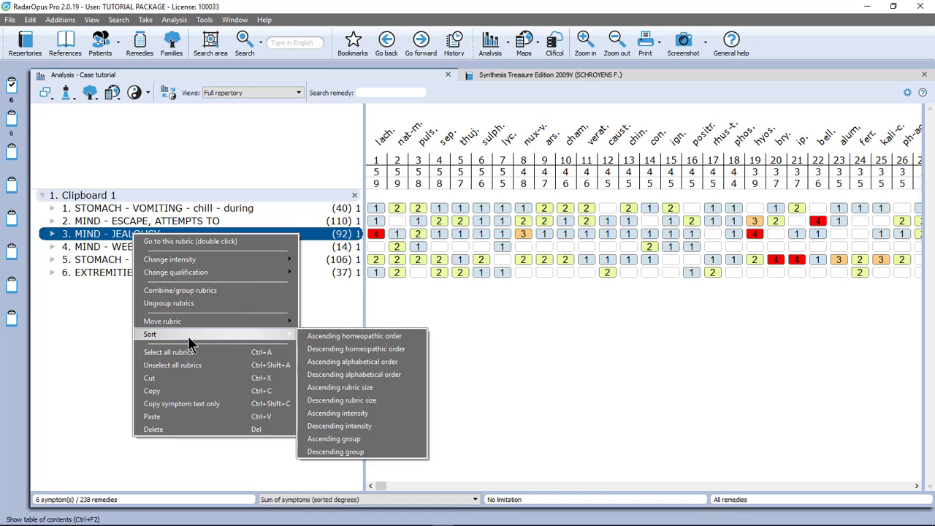
left_click(319, 341)
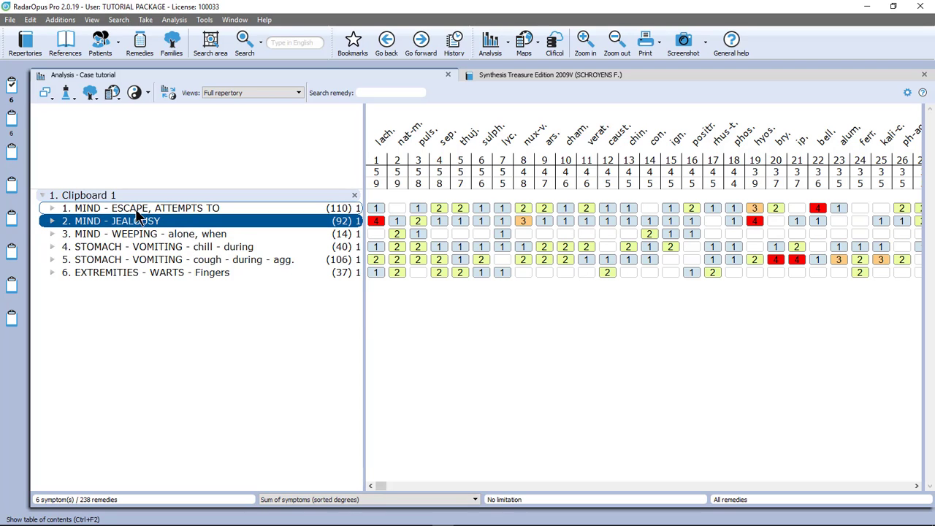